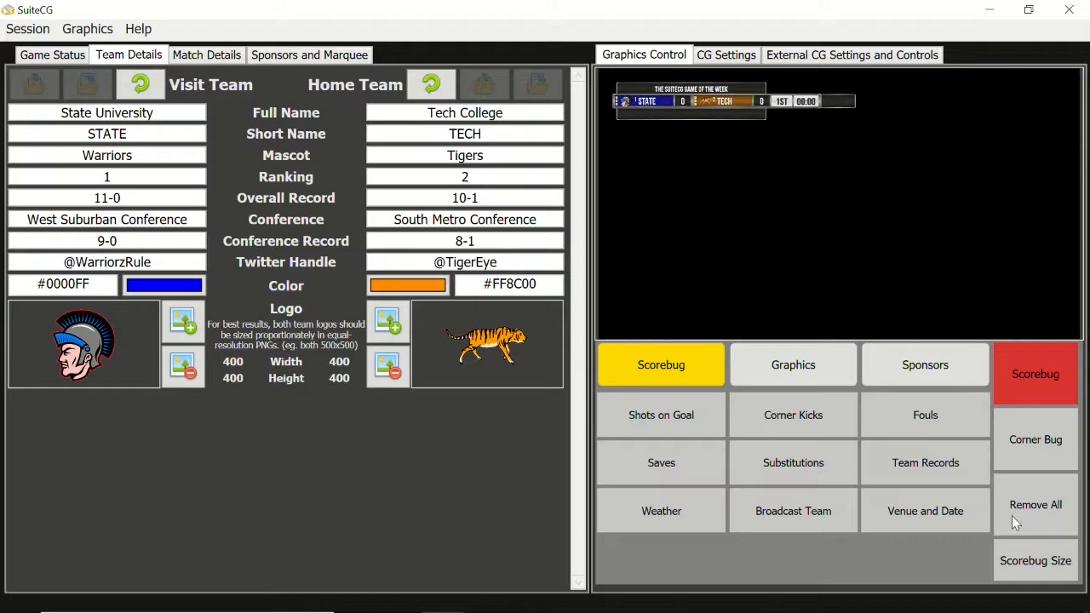
- Import the saved marquee file from the MultiSport Scoreboard Marquees folder into the marquee message list
{"action": "left_click", "coordinate": [312, 59]}
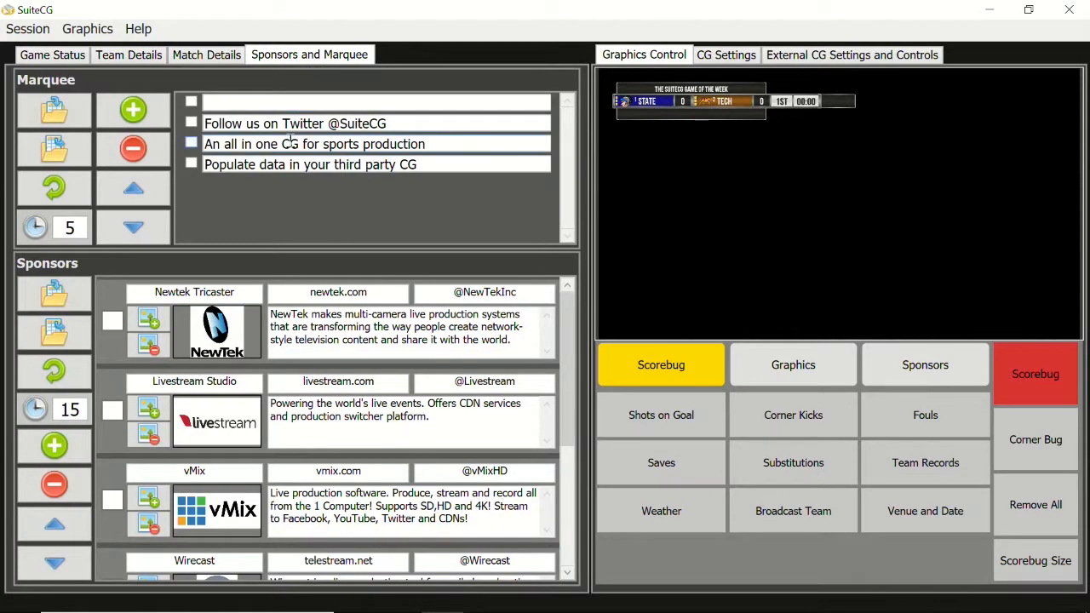
{"action": "left_click", "coordinate": [286, 106]}
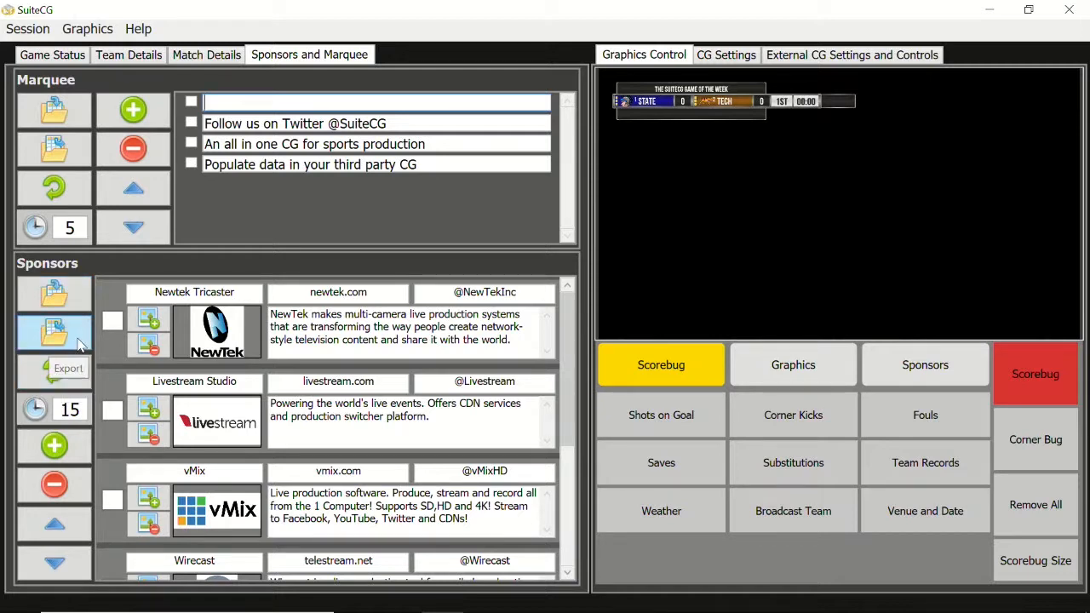
{"action": "left_click", "coordinate": [72, 122]}
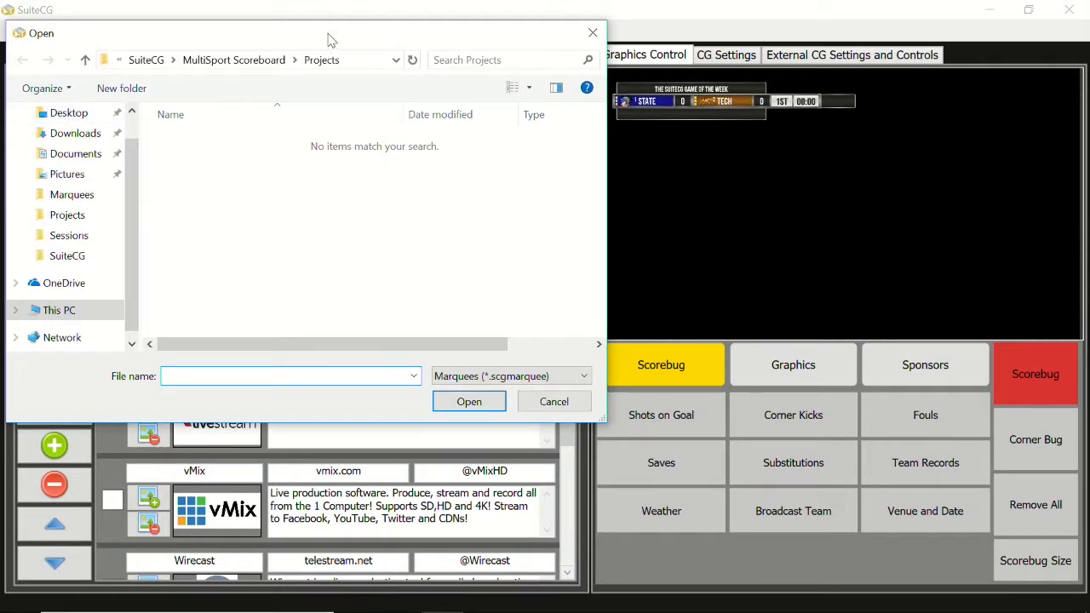
{"action": "left_click", "coordinate": [234, 59]}
{"action": "left_click", "coordinate": [207, 143]}
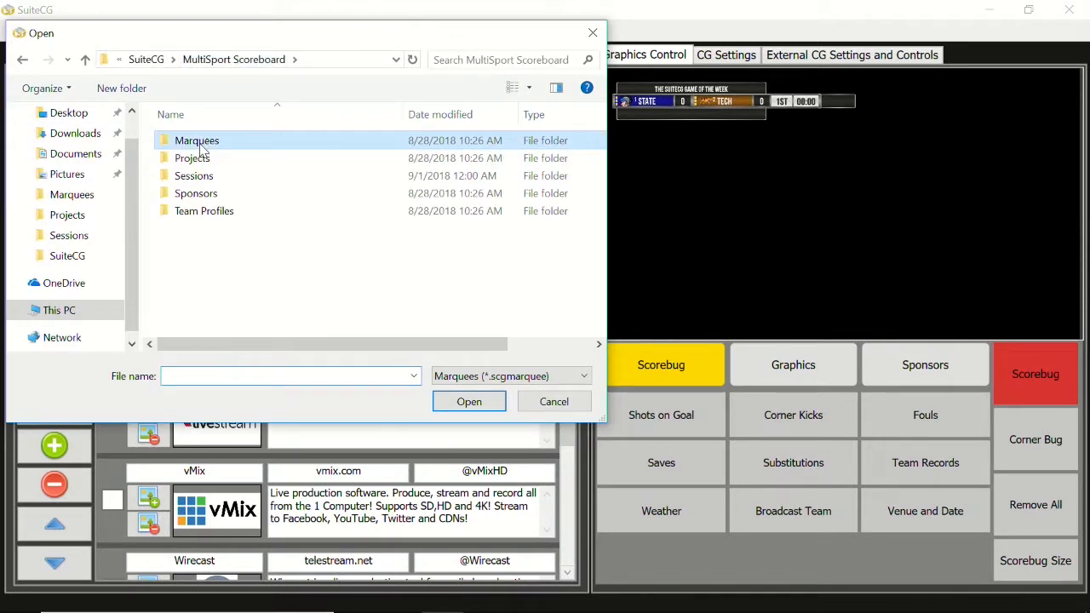
{"action": "left_click", "coordinate": [211, 193]}
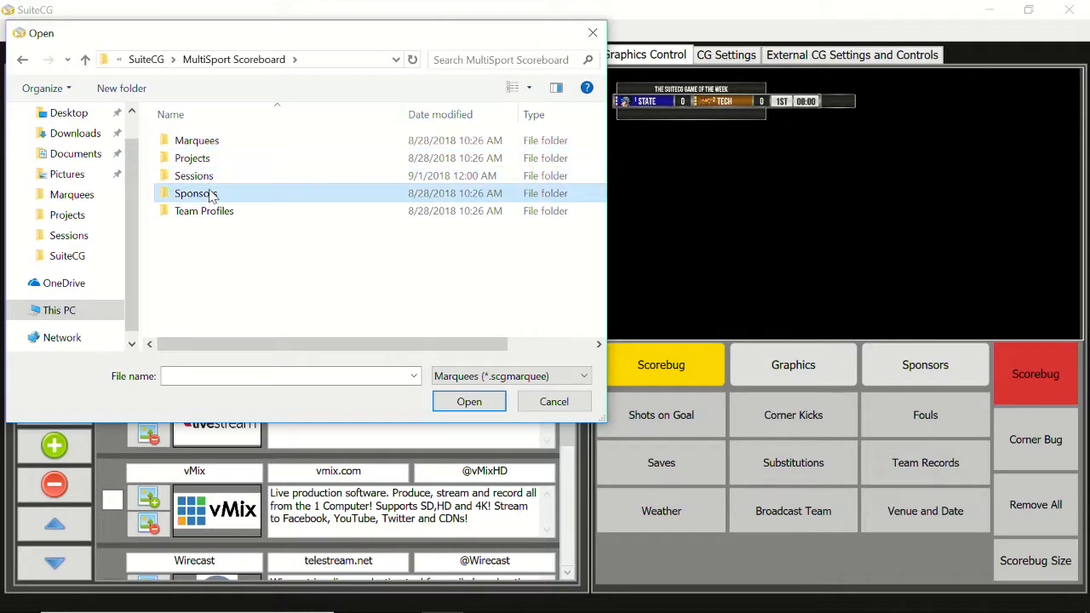
{"action": "double_click", "coordinate": [196, 140]}
{"action": "double_click", "coordinate": [200, 143]}
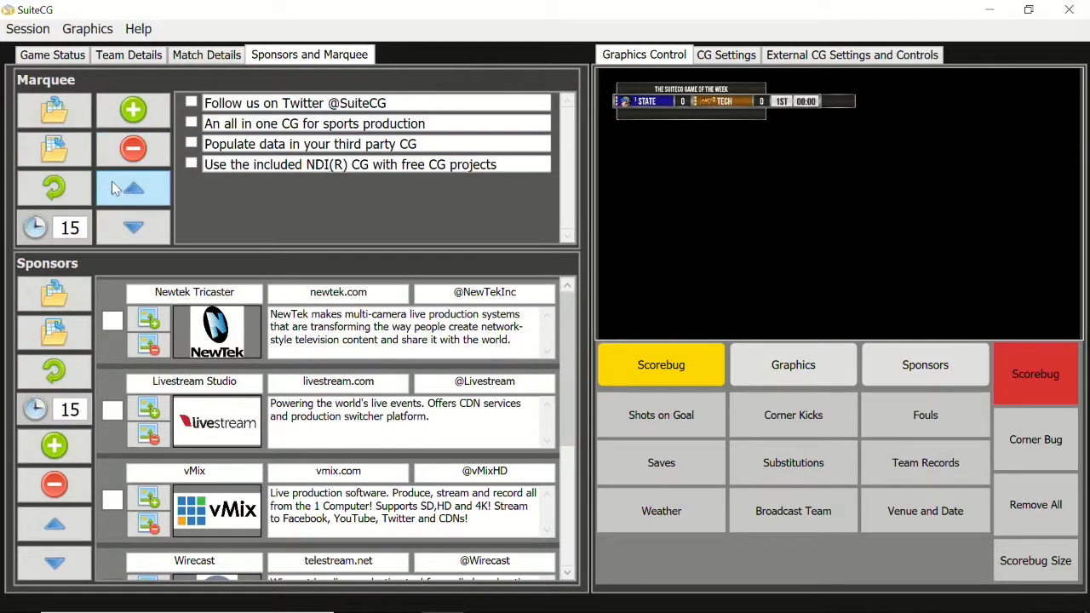
- Add two blank lines to the marquee list, select both and remove them again
{"action": "left_click", "coordinate": [144, 127]}
{"action": "left_click", "coordinate": [144, 128]}
{"action": "left_click", "coordinate": [191, 185]}
{"action": "left_click", "coordinate": [190, 204]}
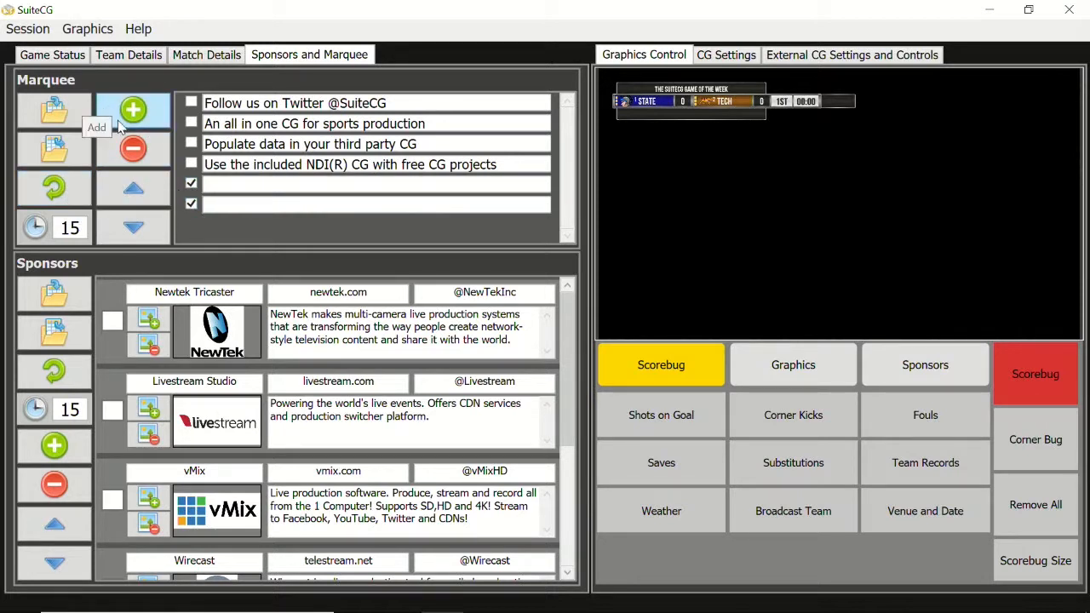
{"action": "left_click", "coordinate": [131, 149]}
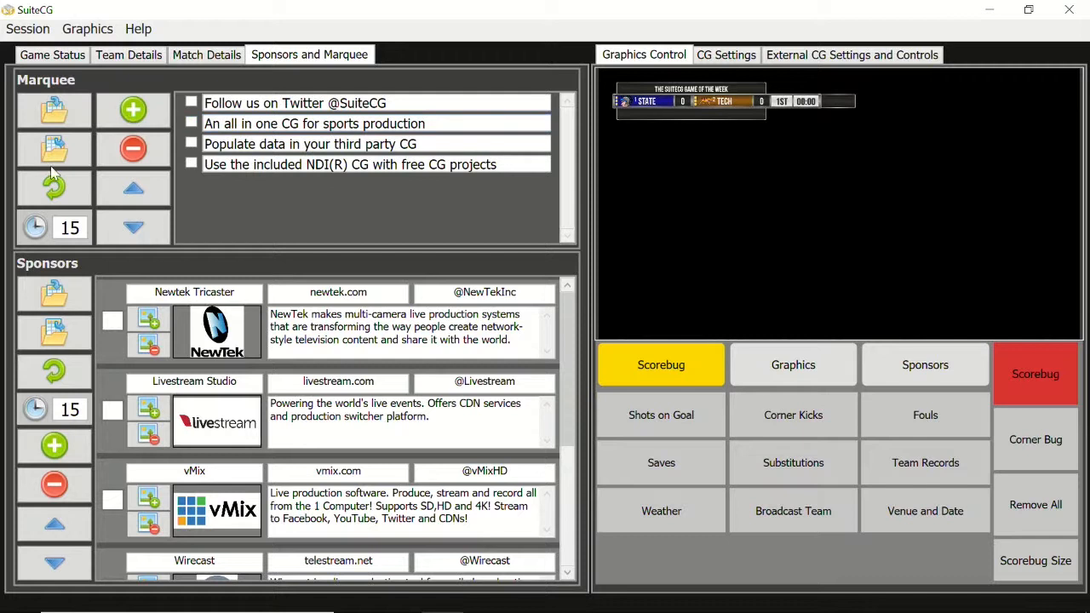
- Move the marquee message "Use the included NDI(R) CG with free CG projects" up two places and back down two
{"action": "left_click", "coordinate": [191, 164]}
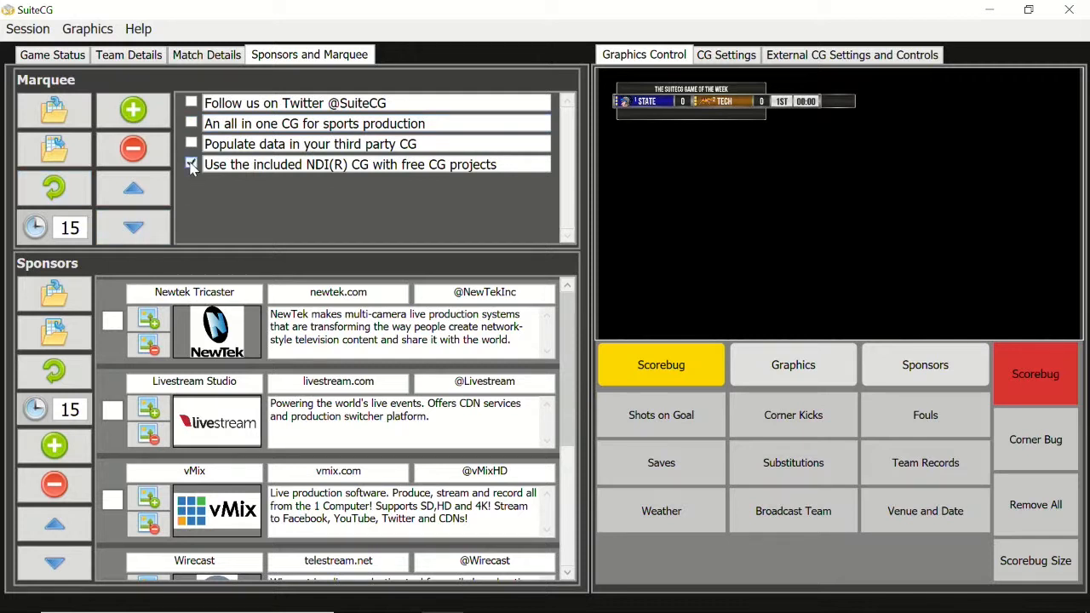
{"action": "left_click", "coordinate": [147, 198]}
{"action": "left_click", "coordinate": [147, 199]}
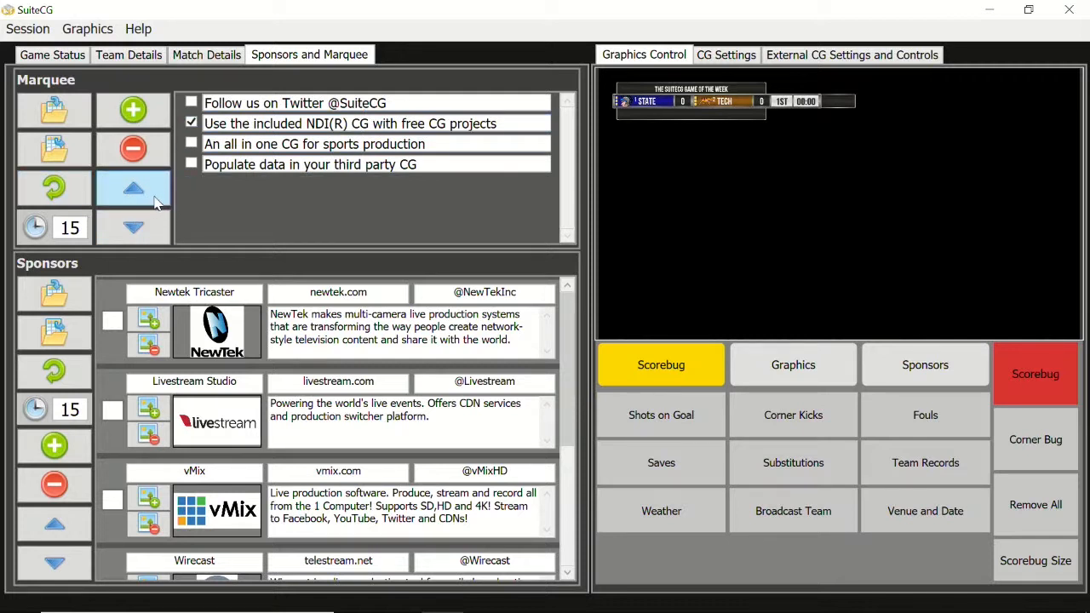
{"action": "left_click", "coordinate": [148, 229]}
{"action": "left_click", "coordinate": [148, 229]}
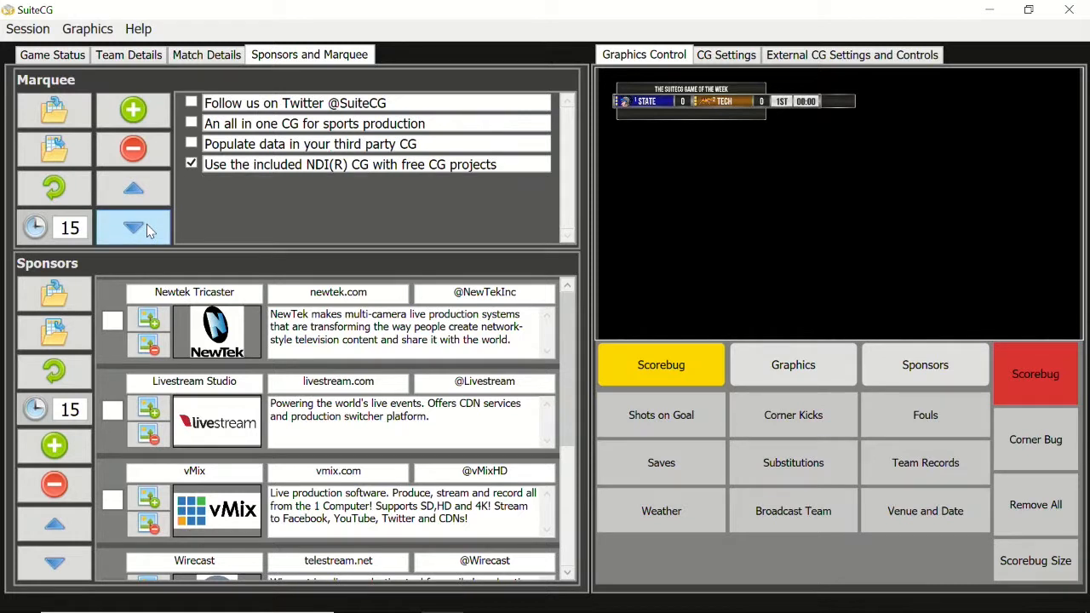
- Select the Newtek Tricaster sponsor, move it down one place and back up, and deselect it
{"action": "left_click", "coordinate": [112, 322]}
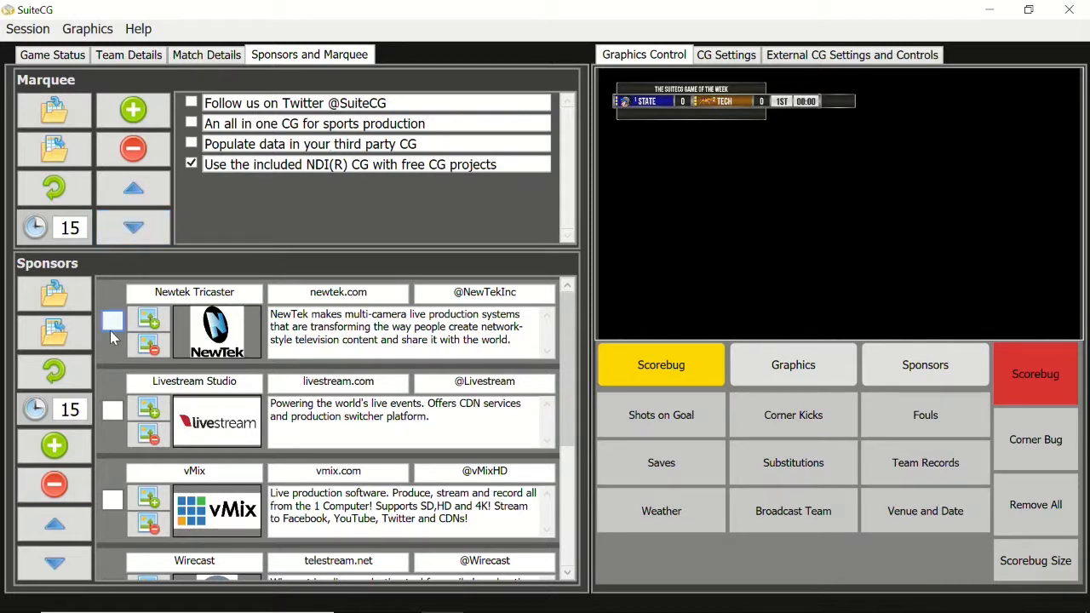
{"action": "left_click", "coordinate": [72, 563]}
{"action": "left_click", "coordinate": [68, 531]}
{"action": "left_click", "coordinate": [113, 322]}
- Set the marquee rotation interval to 0 and the sponsor rotation interval to 3
{"action": "left_click_drag", "start_coordinate": [84, 228], "coordinate": [58, 230]}
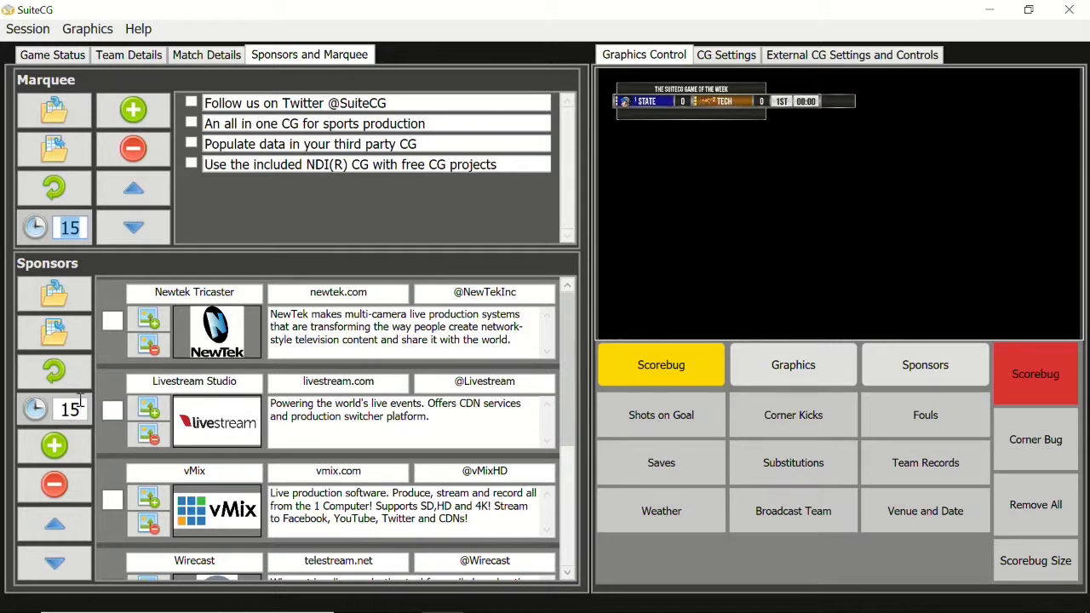
{"action": "type", "text": "0"}
{"action": "left_click_drag", "start_coordinate": [84, 407], "coordinate": [53, 415]}
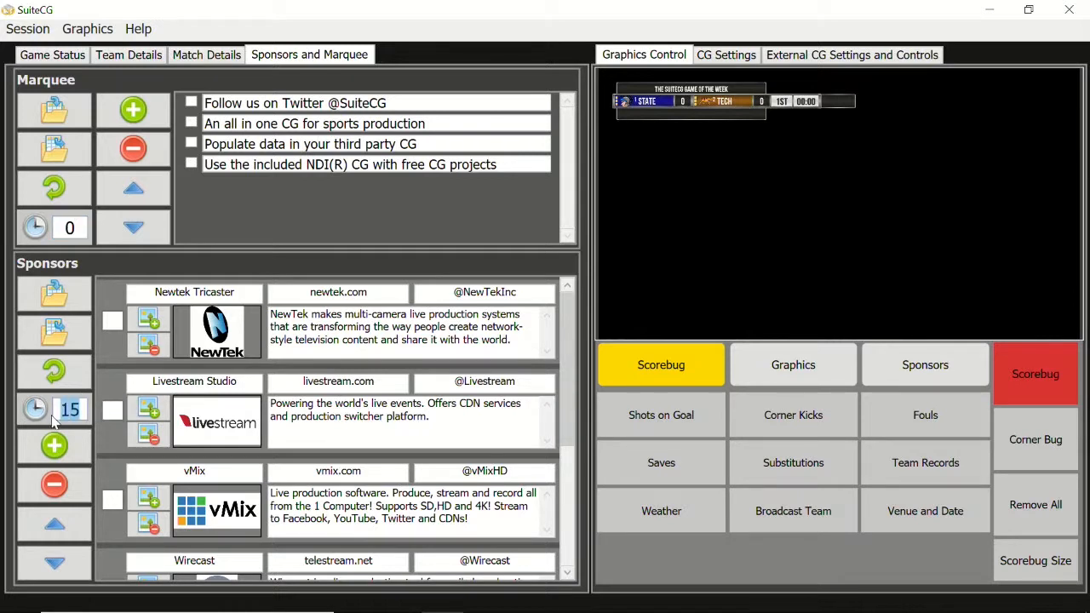
{"action": "type", "text": "3"}
- In Game Status, show Livestream Studio as the sponsor and "An all in one CG for sports production" as the marquee message
{"action": "left_click", "coordinate": [53, 55]}
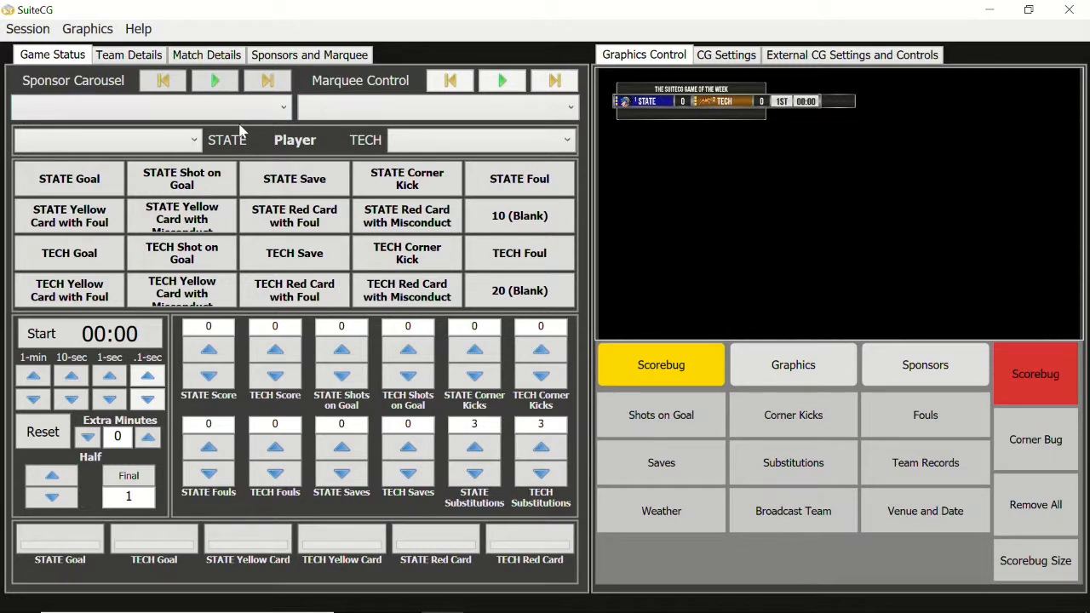
{"action": "left_click", "coordinate": [284, 111]}
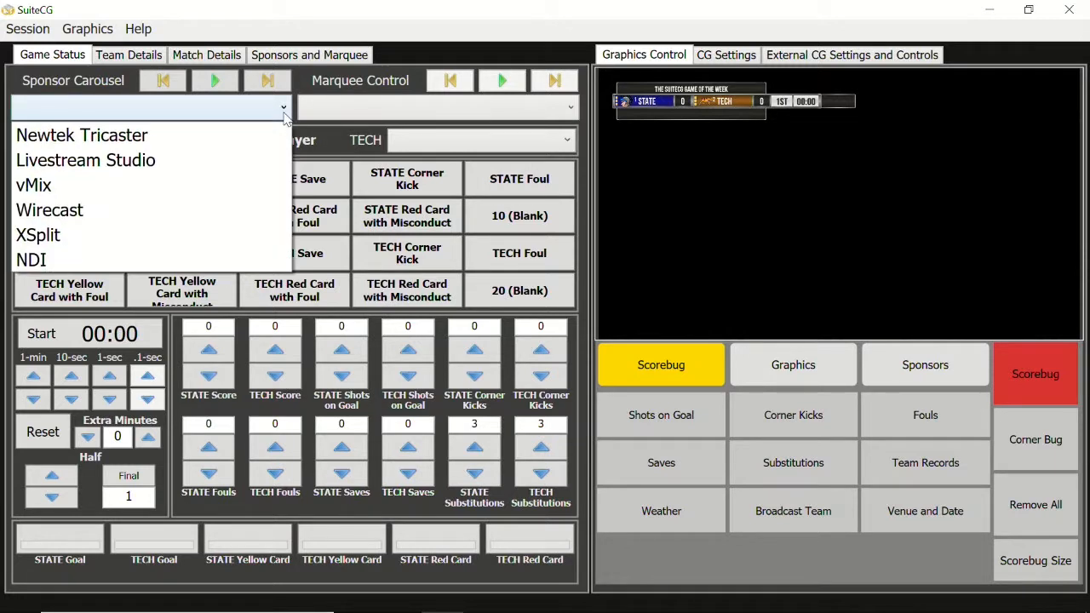
{"action": "left_click", "coordinate": [283, 110]}
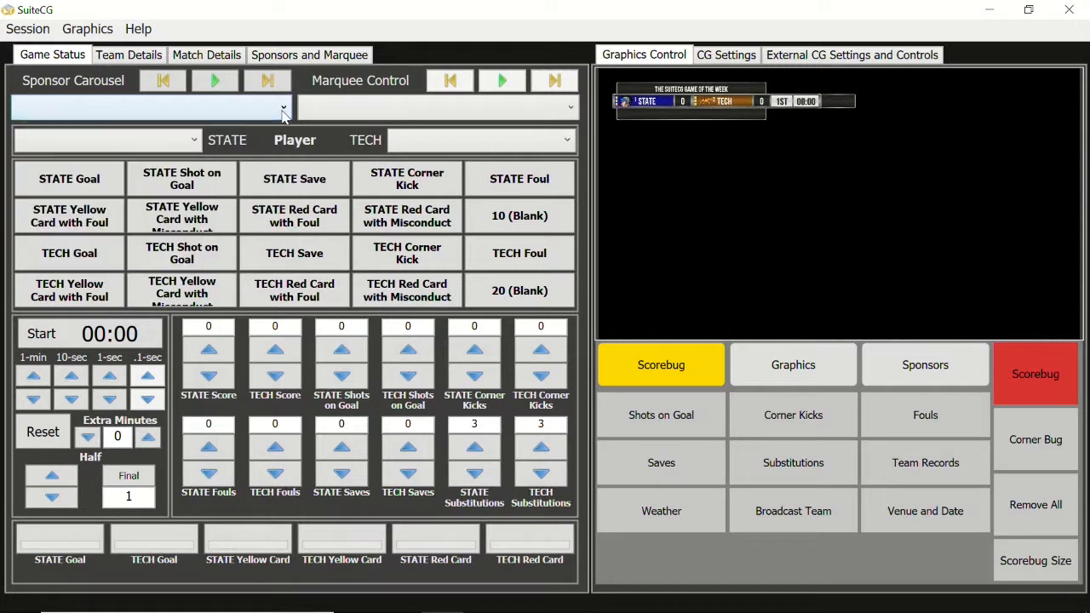
{"action": "left_click", "coordinate": [570, 111]}
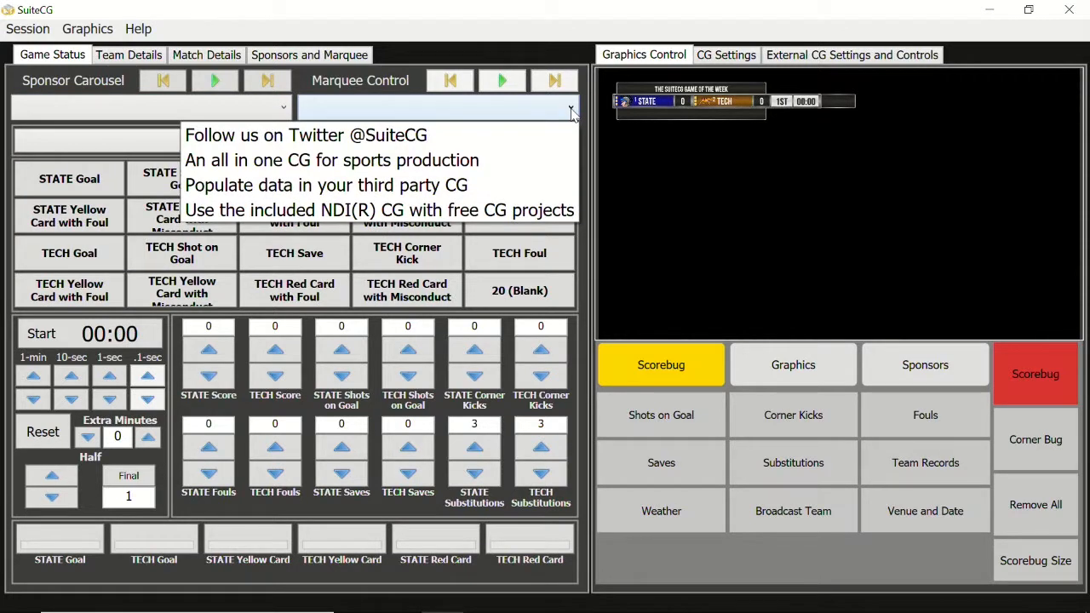
{"action": "left_click", "coordinate": [572, 112]}
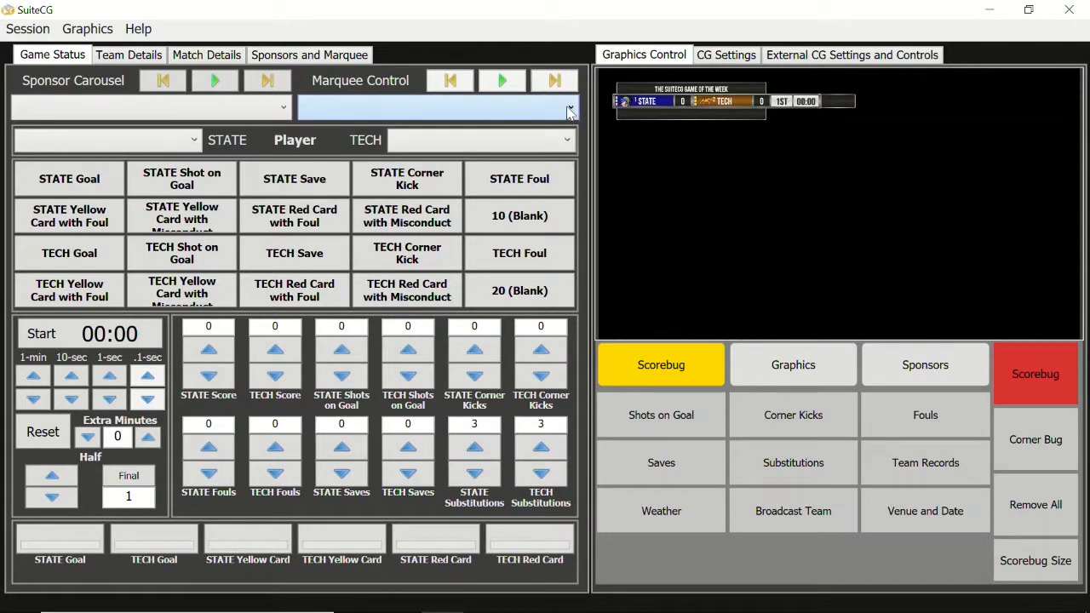
{"action": "left_click", "coordinate": [282, 108]}
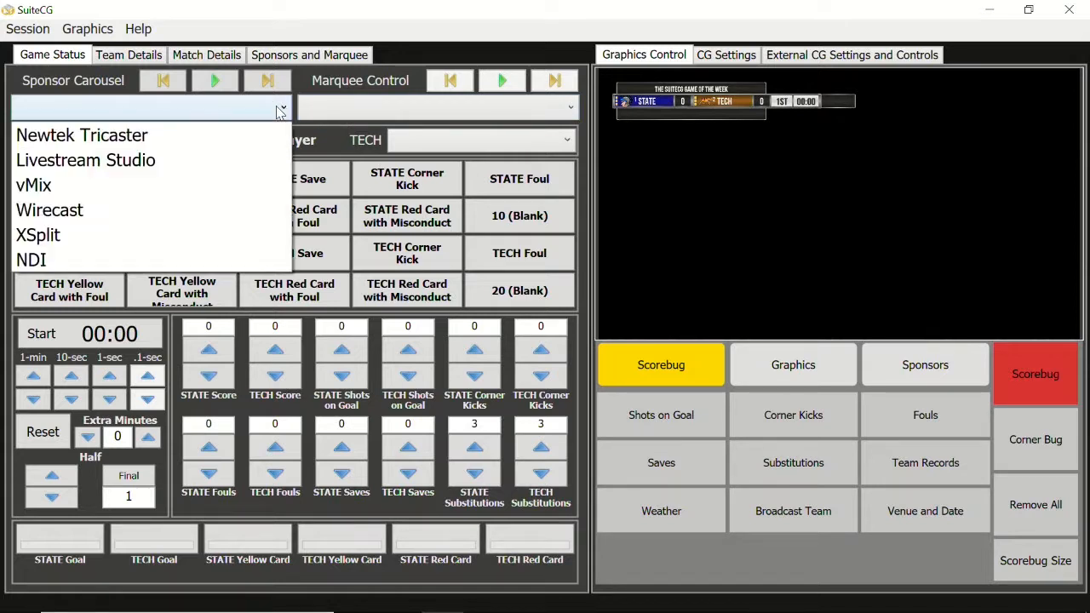
{"action": "left_click", "coordinate": [203, 158]}
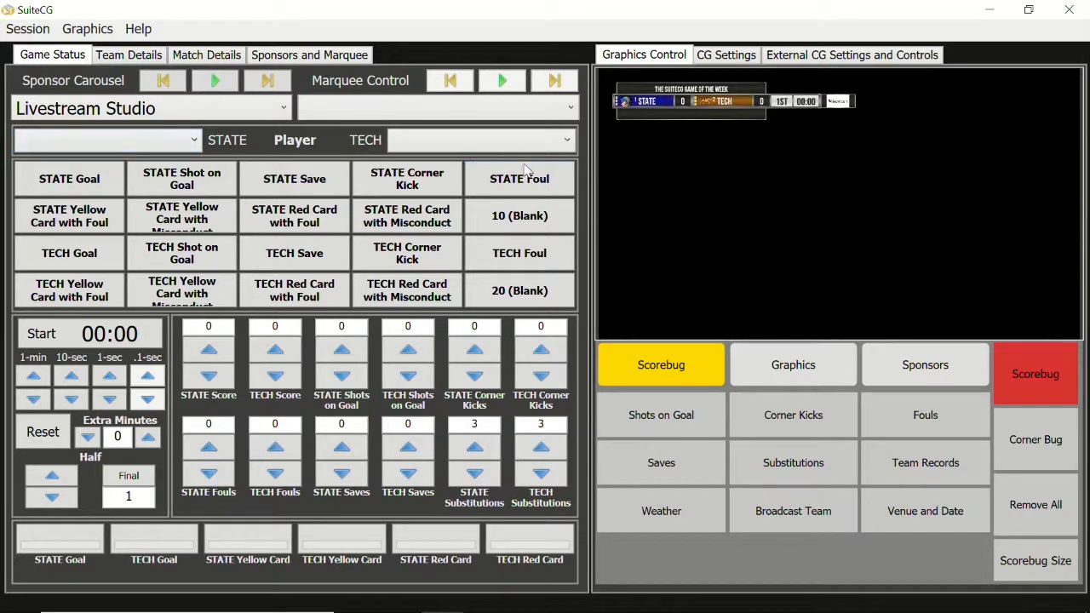
{"action": "left_click", "coordinate": [507, 110]}
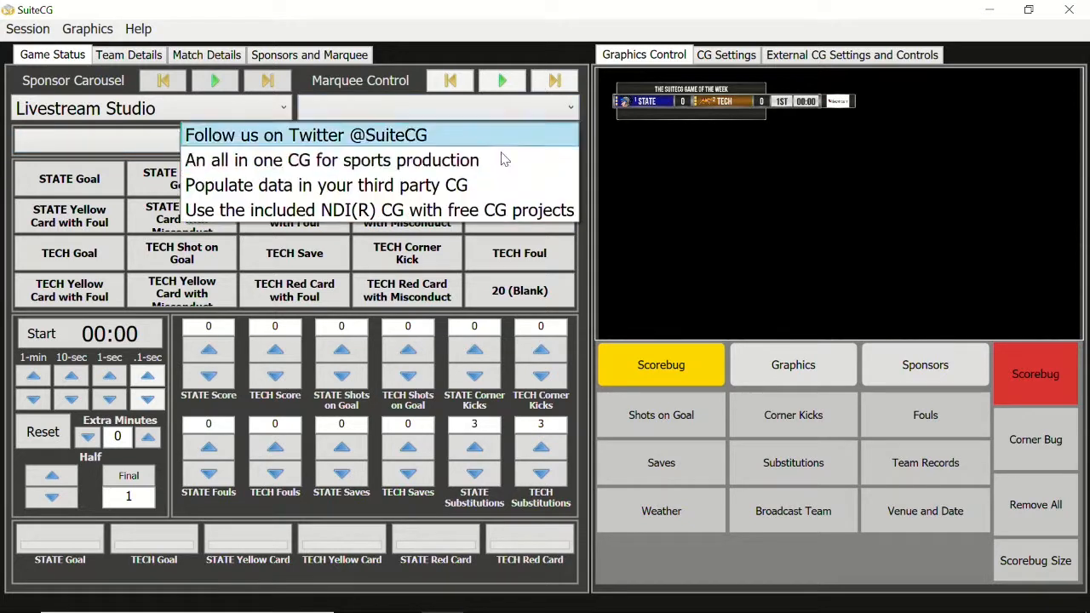
{"action": "left_click", "coordinate": [502, 162]}
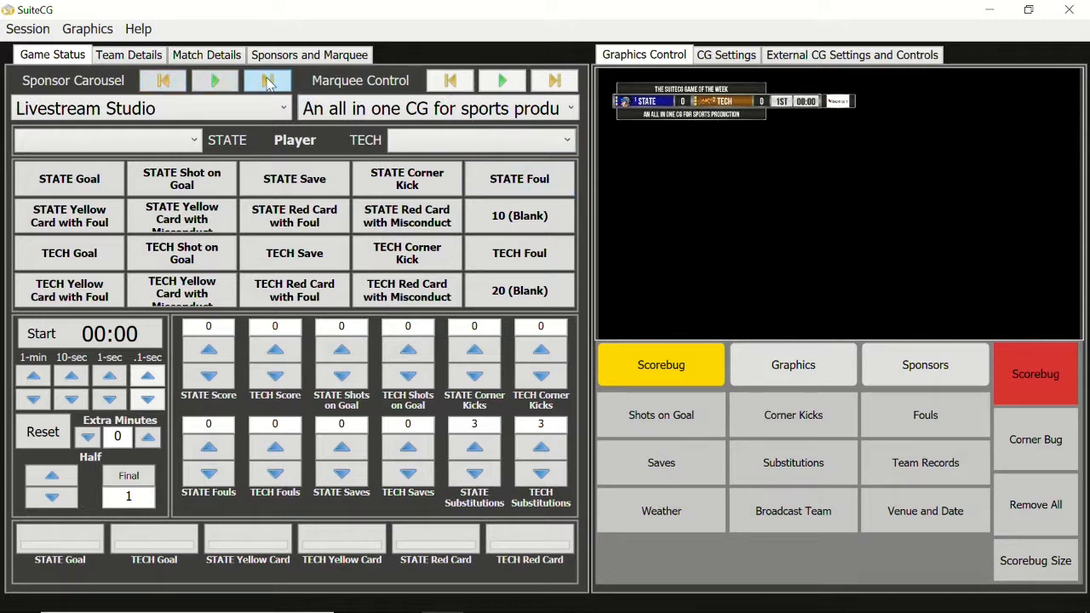
- Start the automatic sponsor carousel and skip forward manually through several sponsors
{"action": "left_click", "coordinate": [215, 81]}
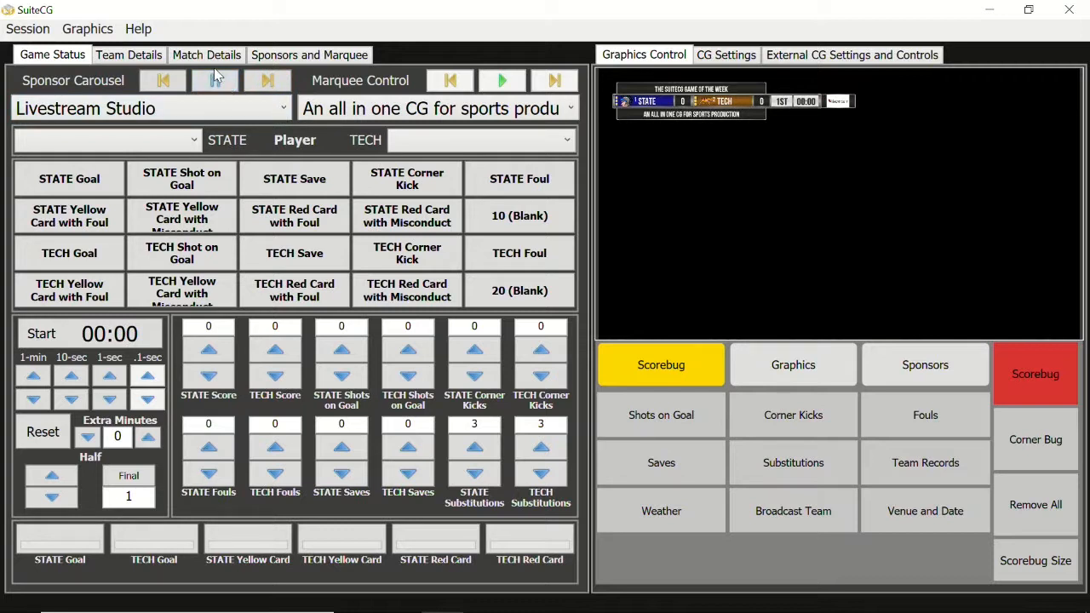
{"action": "left_click", "coordinate": [265, 85]}
{"action": "left_click", "coordinate": [264, 85]}
{"action": "left_click", "coordinate": [265, 85]}
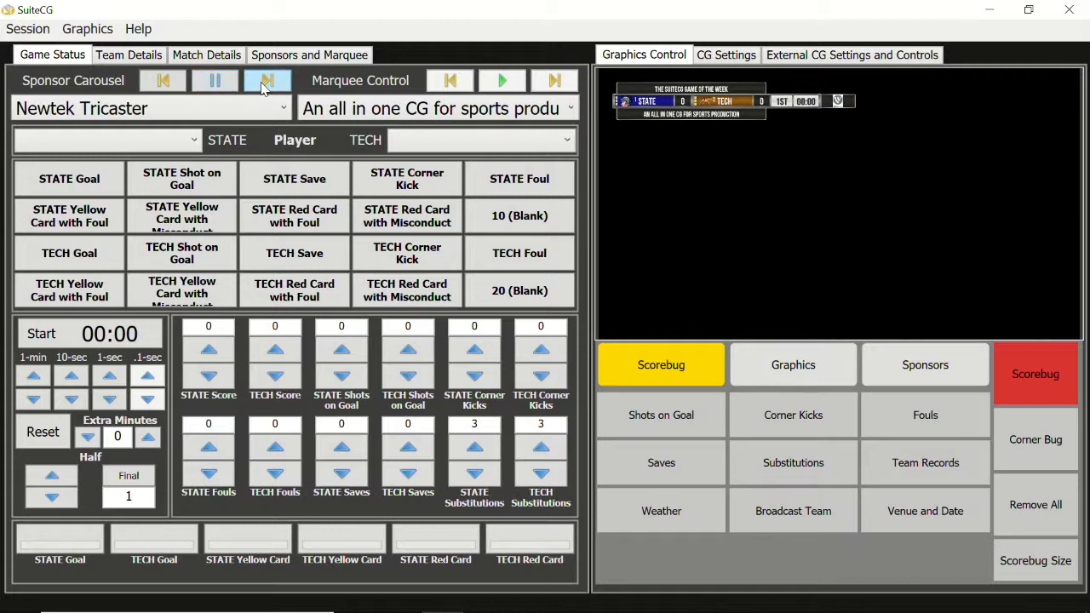
{"action": "left_click", "coordinate": [265, 85]}
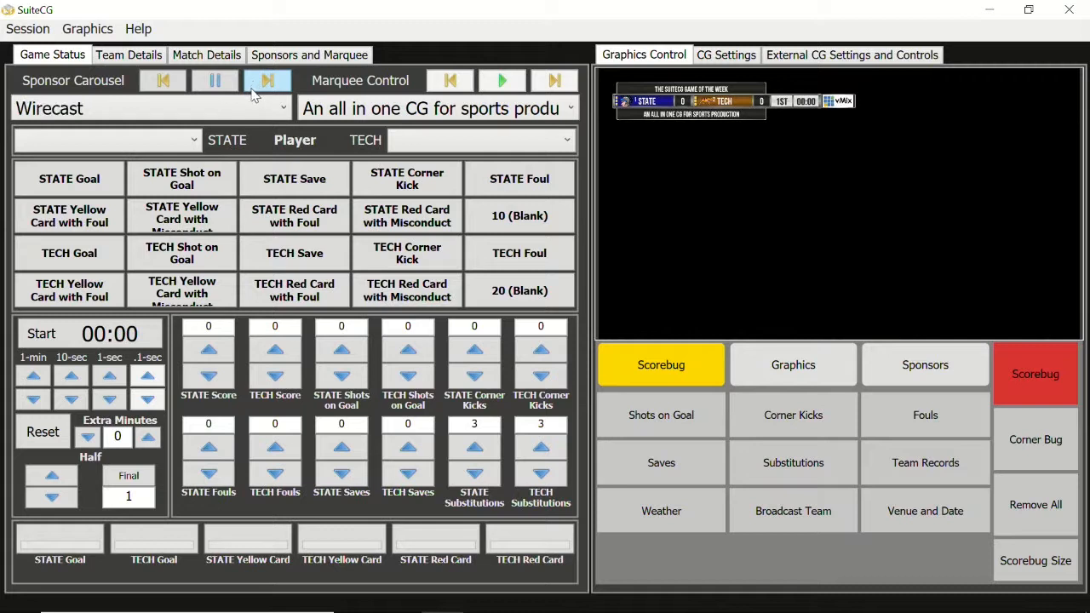
{"action": "left_click", "coordinate": [269, 85]}
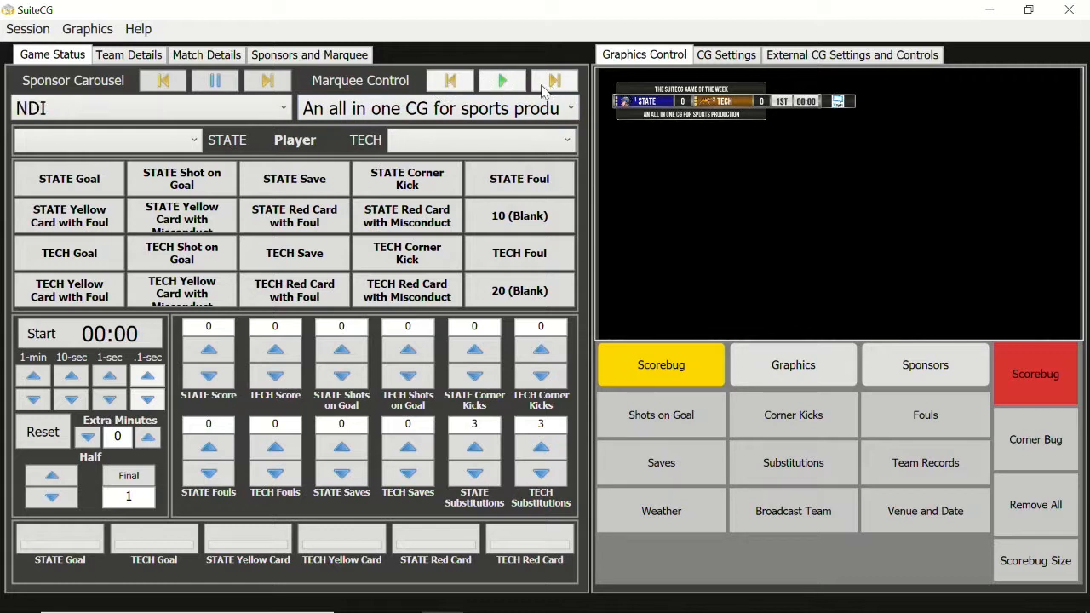
{"action": "left_click", "coordinate": [521, 109]}
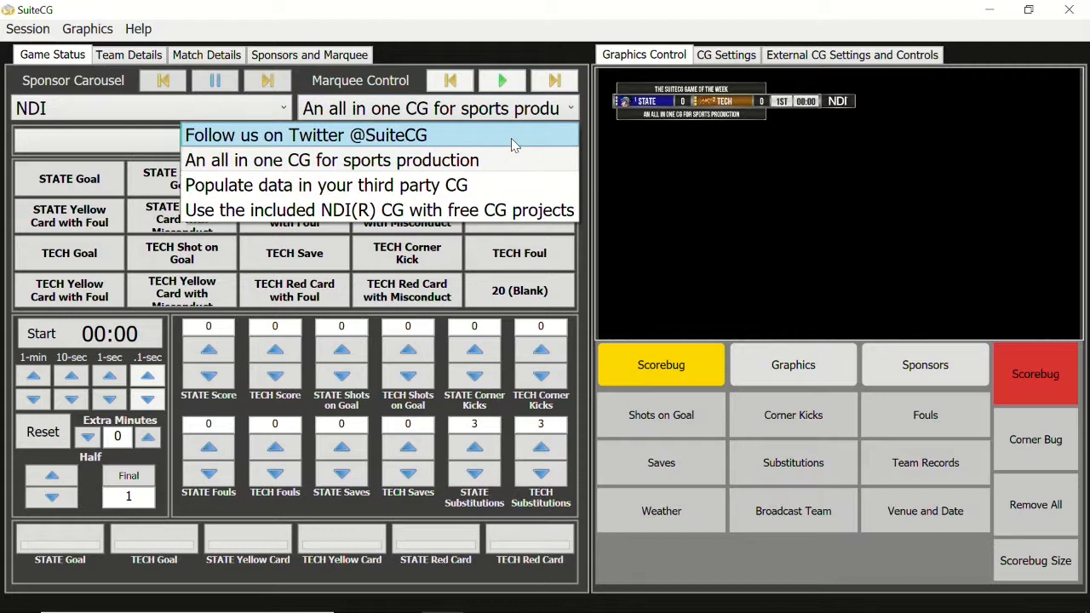
{"action": "left_click", "coordinate": [511, 138]}
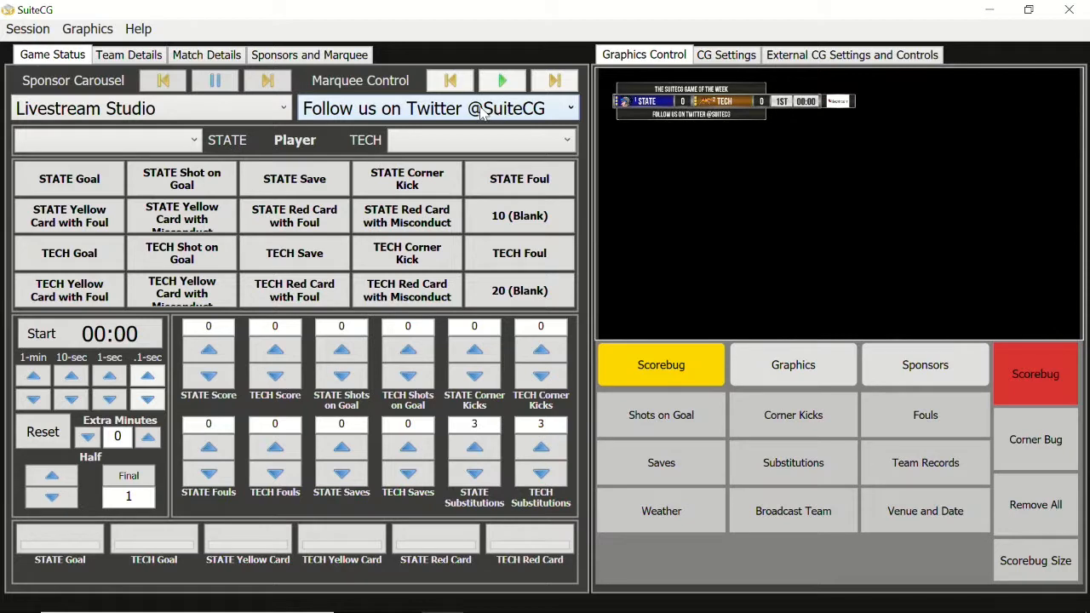
{"action": "left_click", "coordinate": [348, 58]}
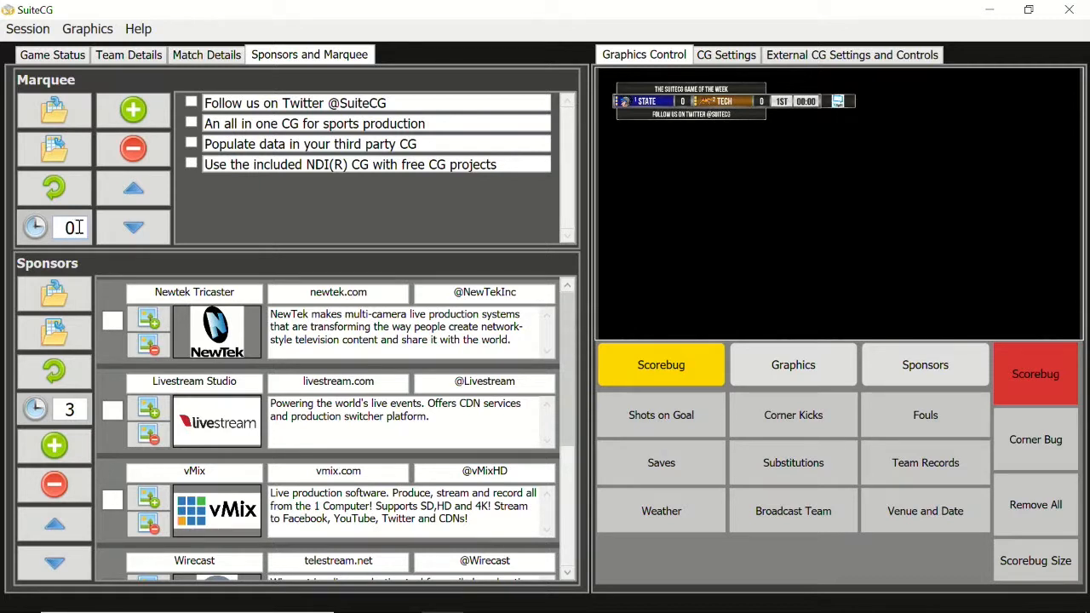
{"action": "left_click_drag", "start_coordinate": [77, 227], "coordinate": [64, 228]}
{"action": "type", "text": "3"}
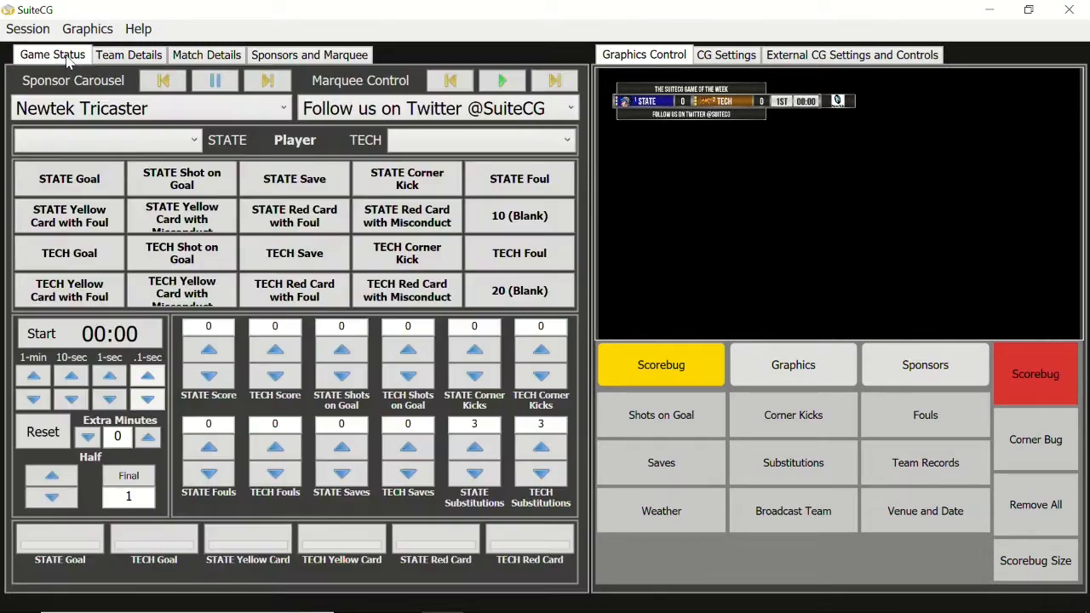
- Back in Game Status, skip the marquee forward twice and start its automatic rotation
{"action": "left_click", "coordinate": [68, 58]}
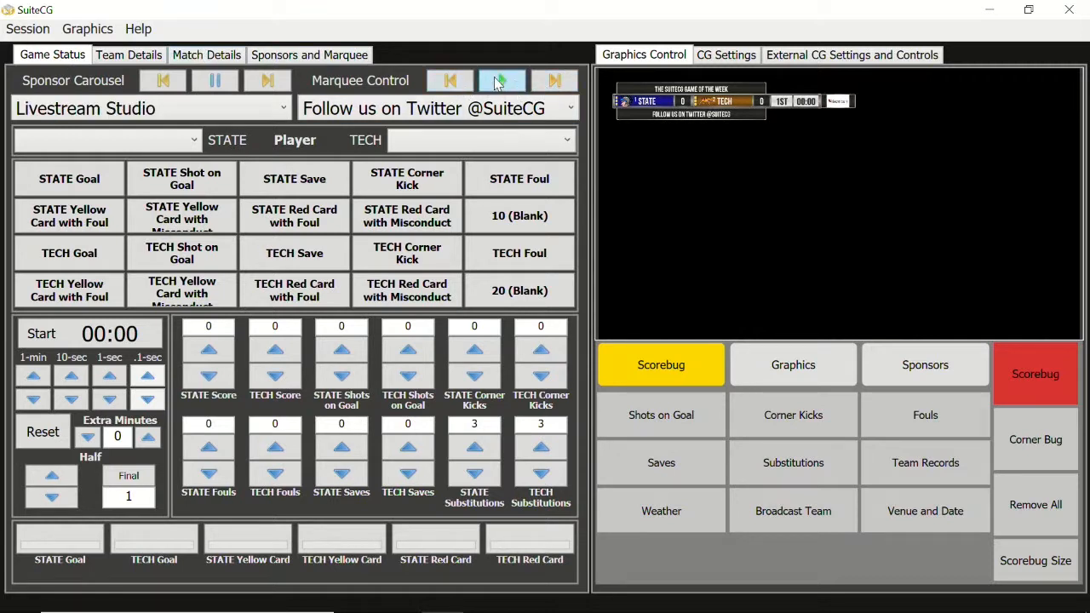
{"action": "left_click", "coordinate": [549, 85]}
{"action": "left_click", "coordinate": [549, 85]}
{"action": "left_click", "coordinate": [509, 85]}
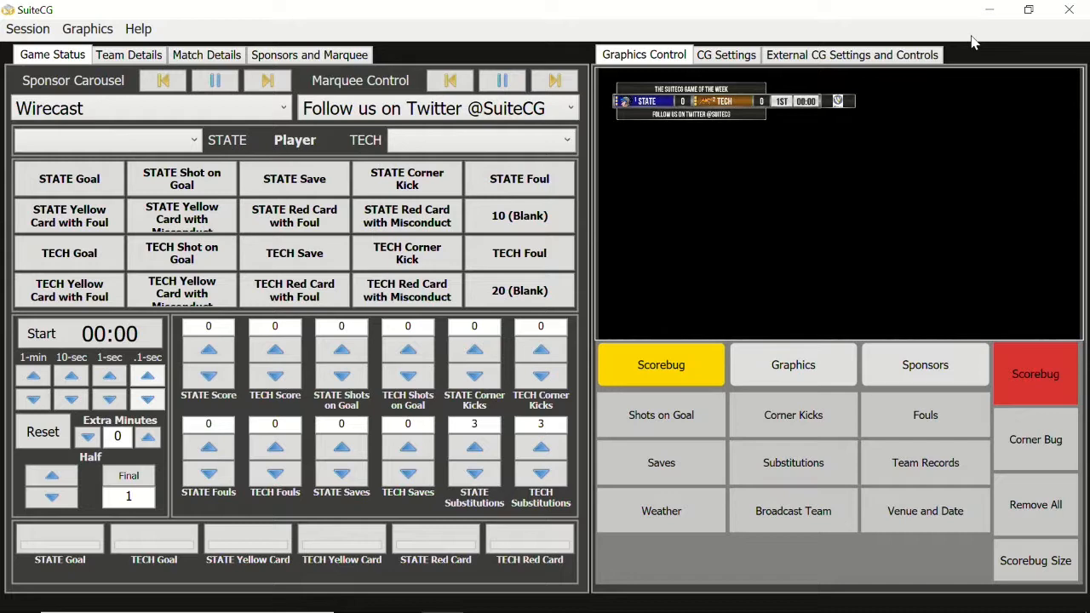
- Open the sponsor controls for the external CG
{"action": "left_click", "coordinate": [923, 58]}
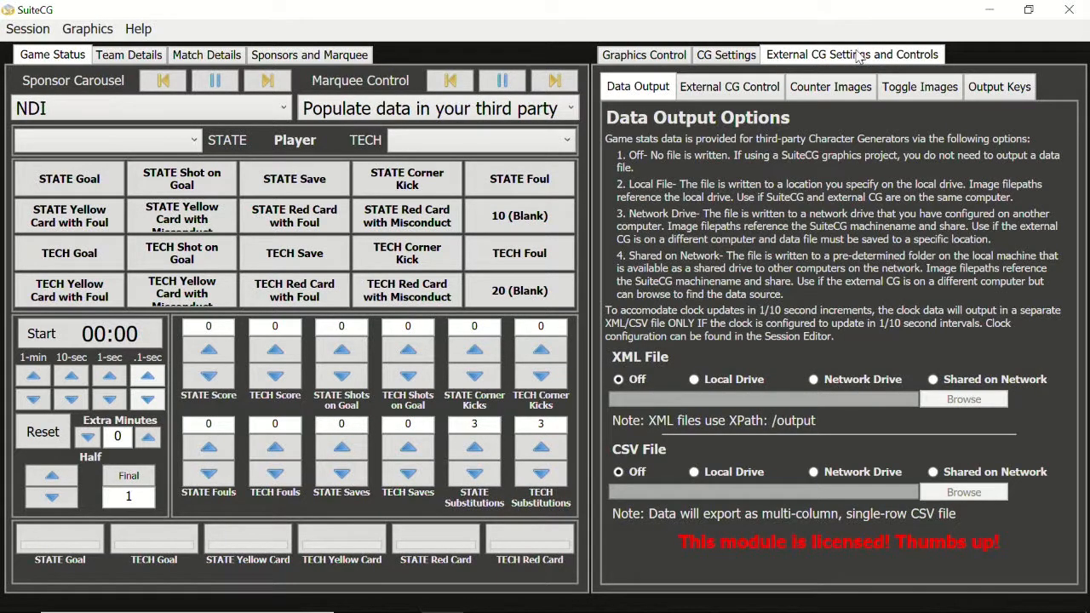
{"action": "left_click", "coordinate": [738, 100]}
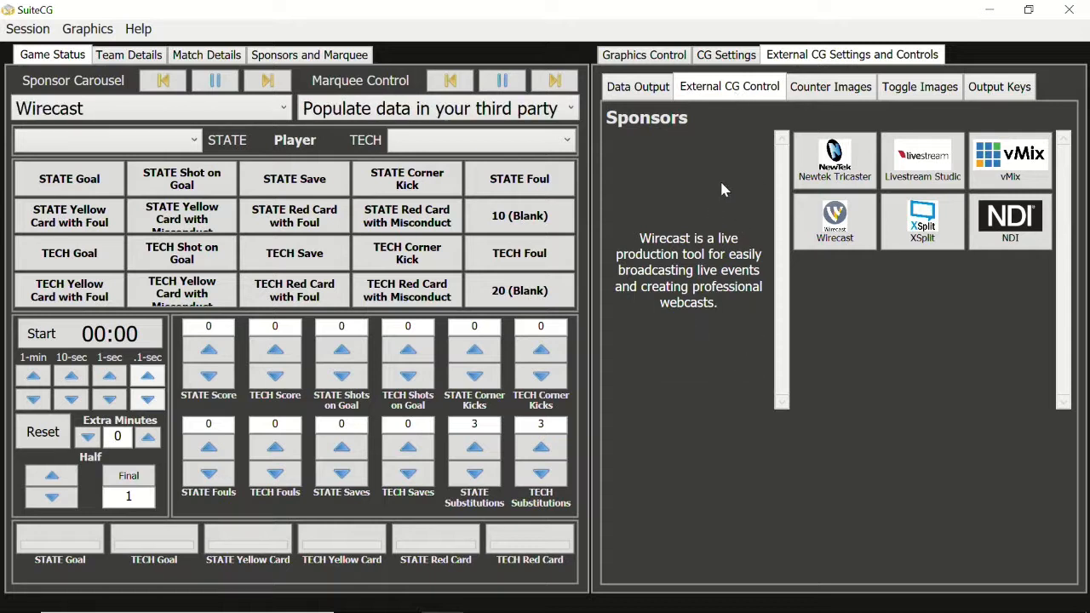
- Select Newtek Tricaster and Livestream Studio in turn as the external CG sponsor, and view the Sponsor and Marquee output key-value pairs
{"action": "left_click", "coordinate": [862, 160]}
{"action": "left_click", "coordinate": [939, 161]}
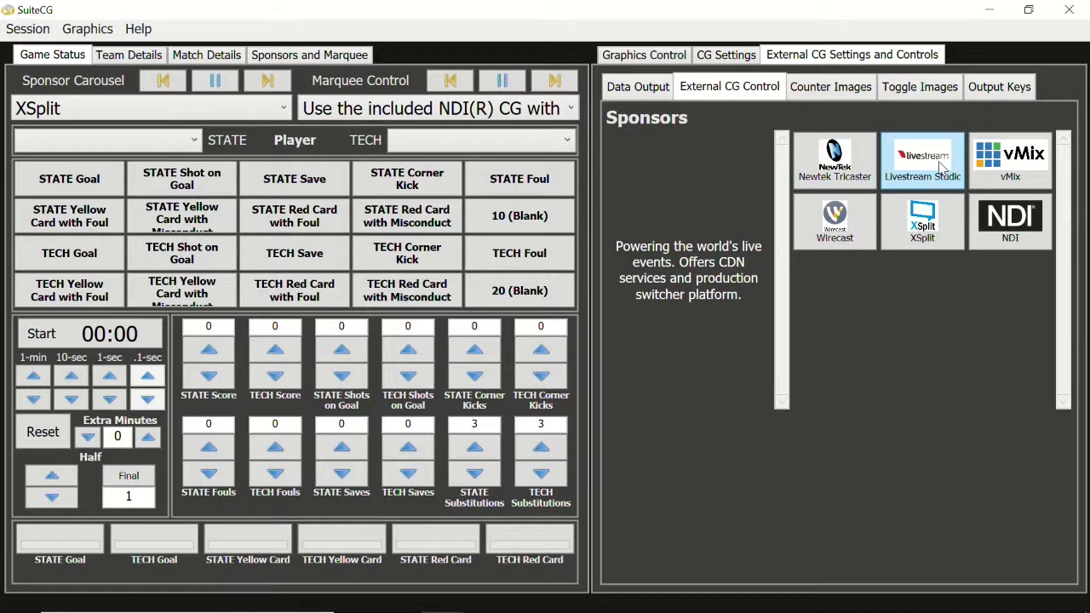
{"action": "left_click", "coordinate": [981, 92]}
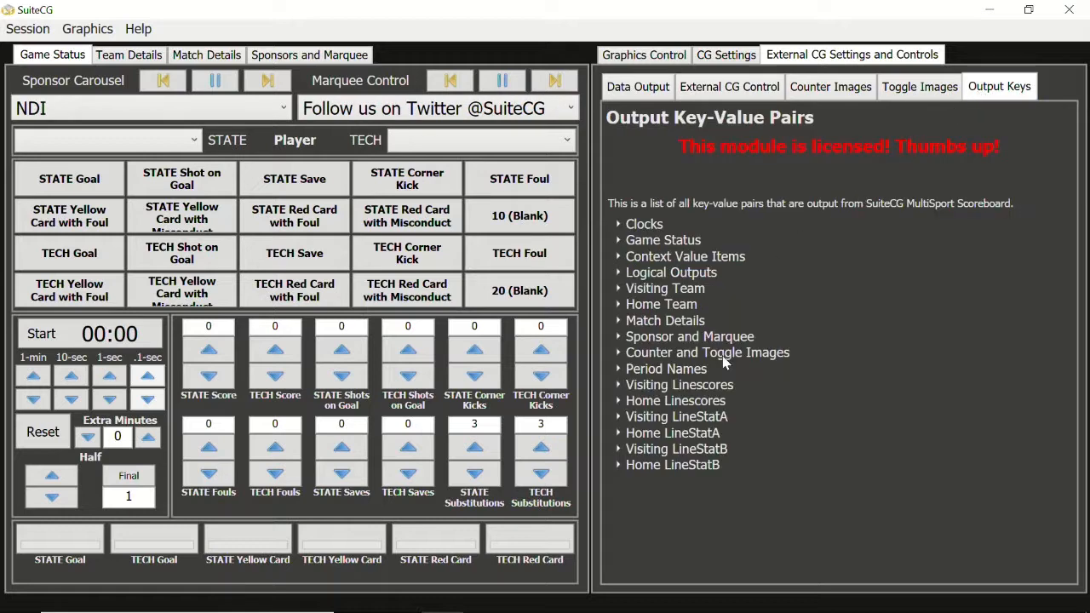
{"action": "left_click", "coordinate": [619, 337]}
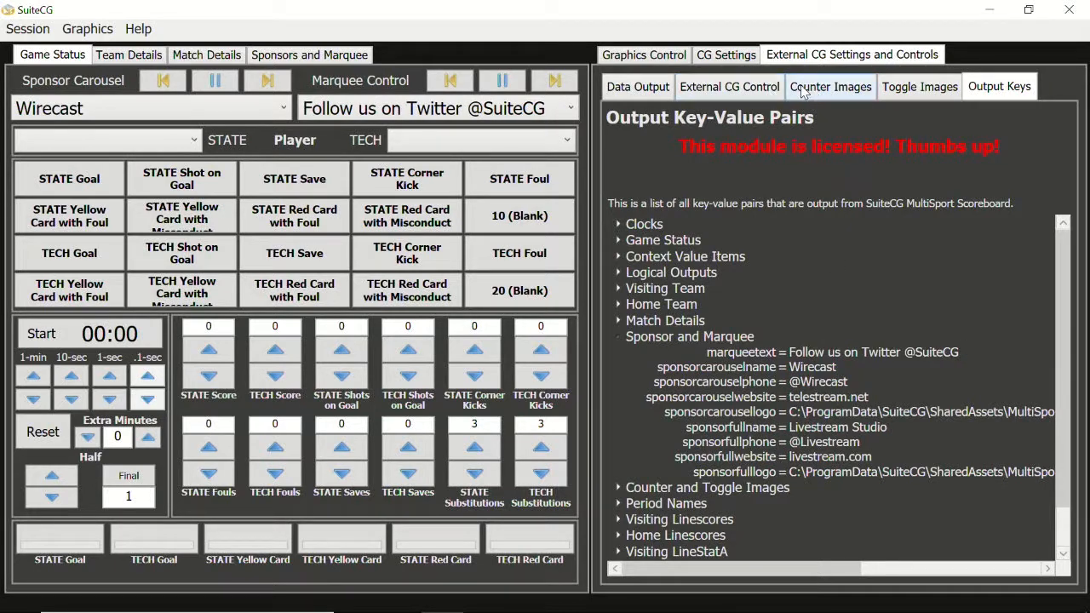
- Open the sponsors section of the graphics control and display the Newtek Tricaster sponsor graphic
{"action": "left_click", "coordinate": [659, 57]}
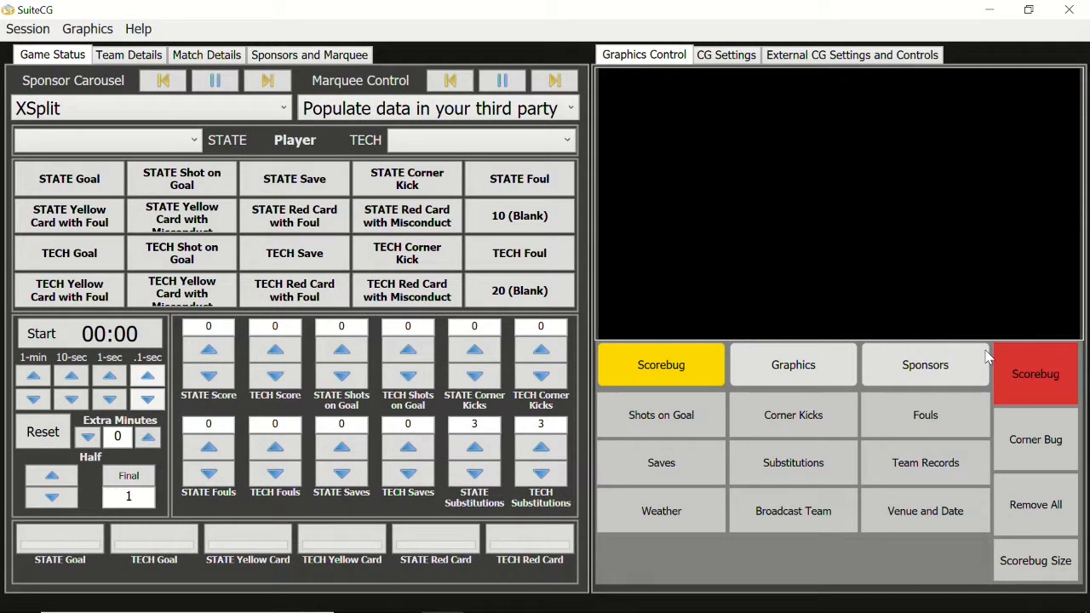
{"action": "left_click", "coordinate": [927, 365]}
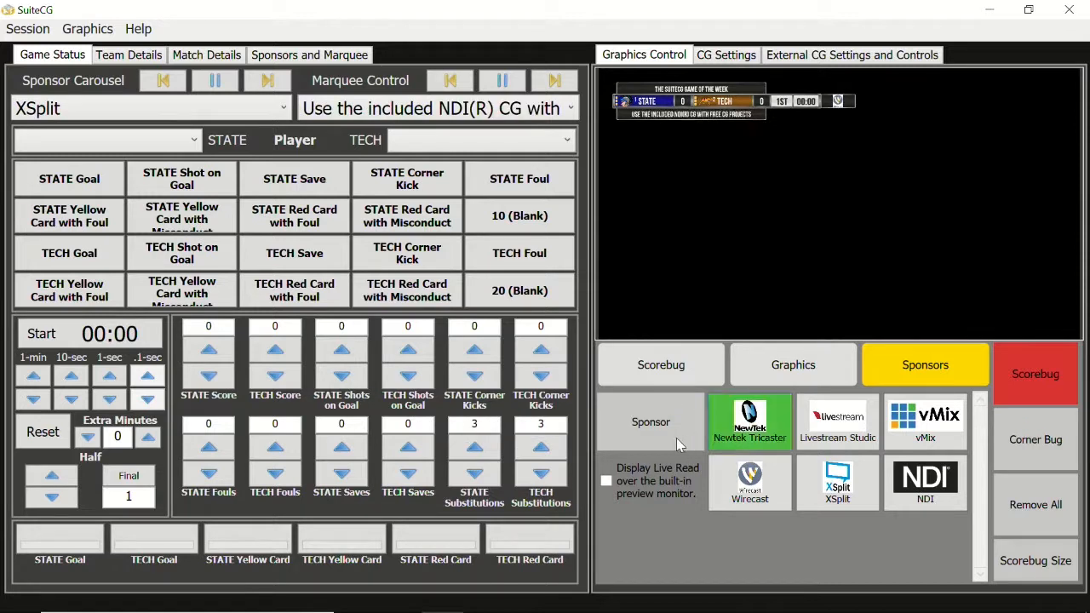
{"action": "left_click", "coordinate": [663, 443]}
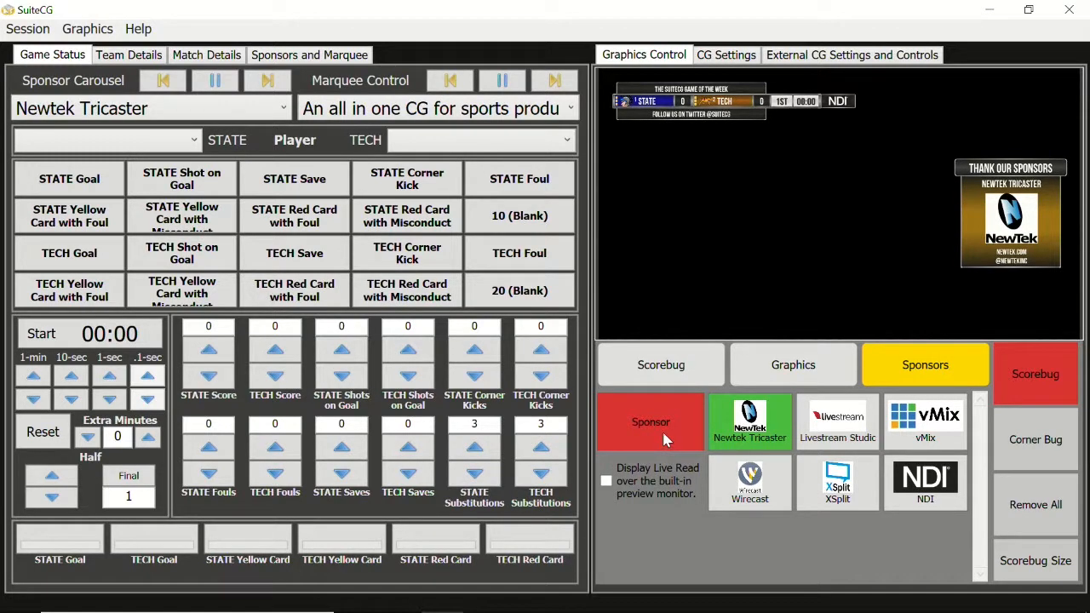
- Enable the live read over the built-in preview monitor and toggle the Newtek Tricaster sponsor graphic off and back on
{"action": "left_click", "coordinate": [606, 482]}
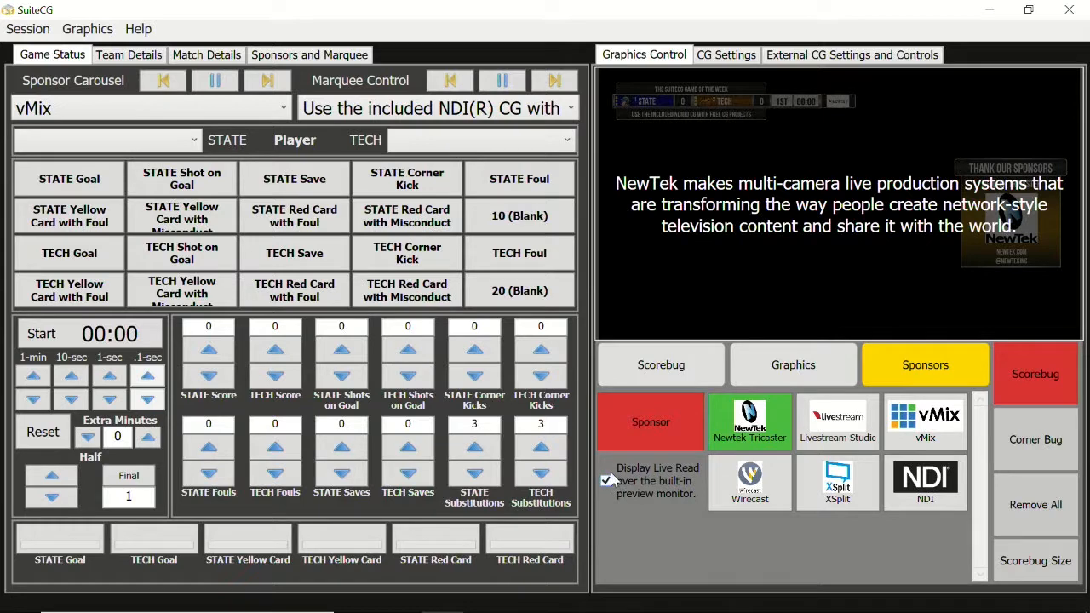
{"action": "left_click", "coordinate": [653, 429]}
{"action": "left_click", "coordinate": [653, 428]}
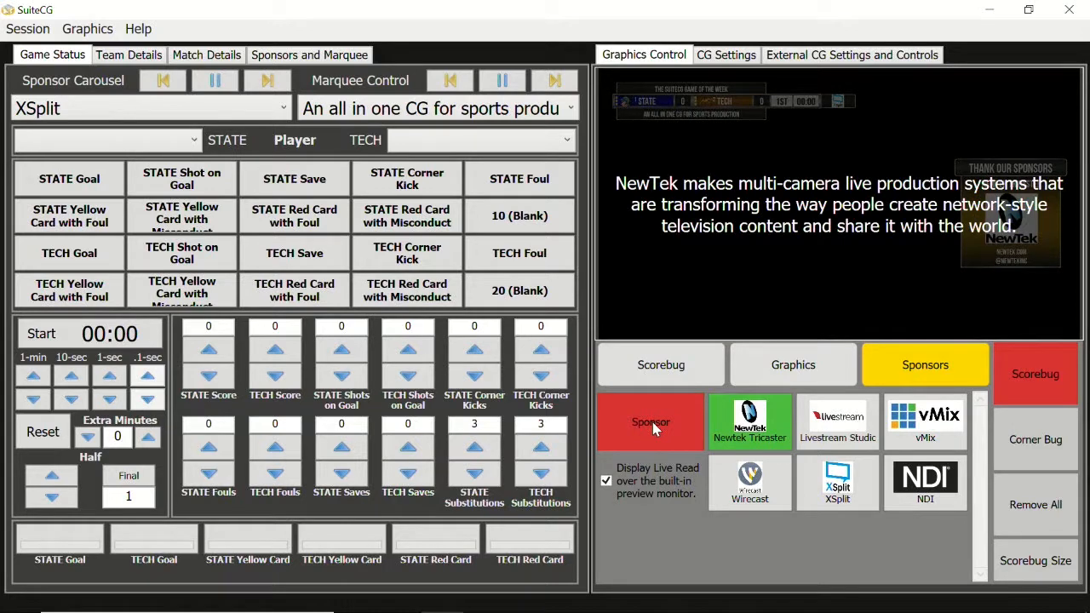
- Switch the displayed sponsor graphic to Livestream Studio and take it off, then display and remove the NDI sponsor graphic
{"action": "left_click", "coordinate": [824, 418]}
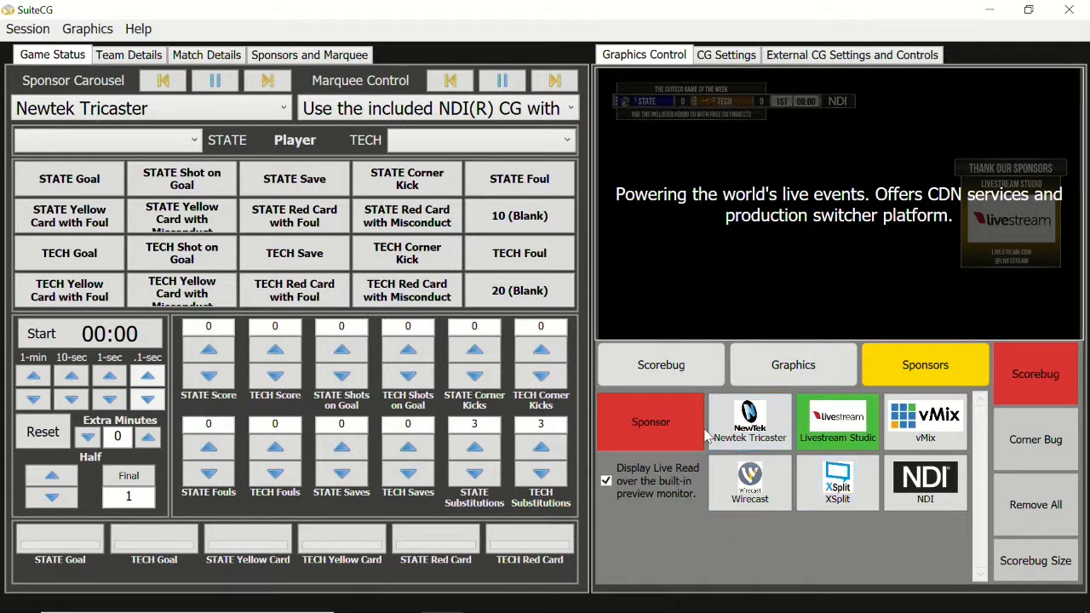
{"action": "left_click", "coordinate": [677, 422]}
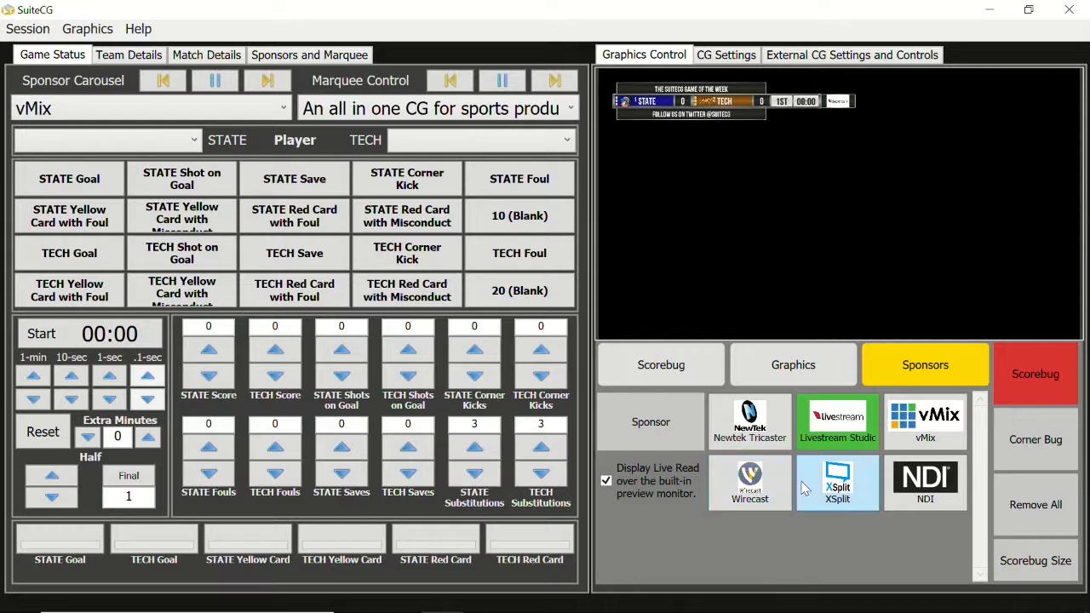
{"action": "left_click", "coordinate": [916, 494]}
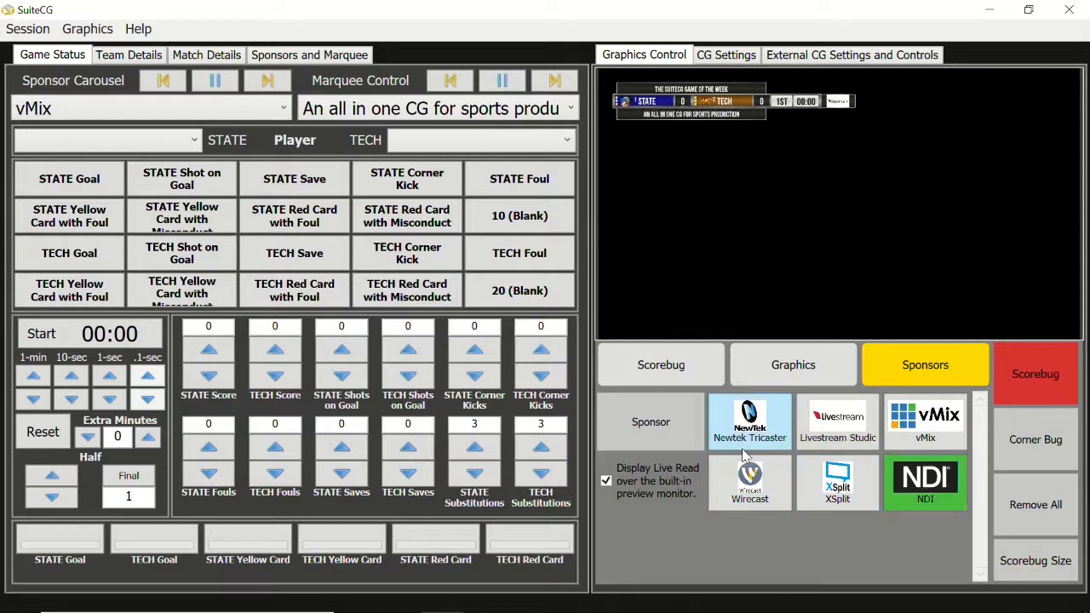
{"action": "left_click", "coordinate": [654, 424]}
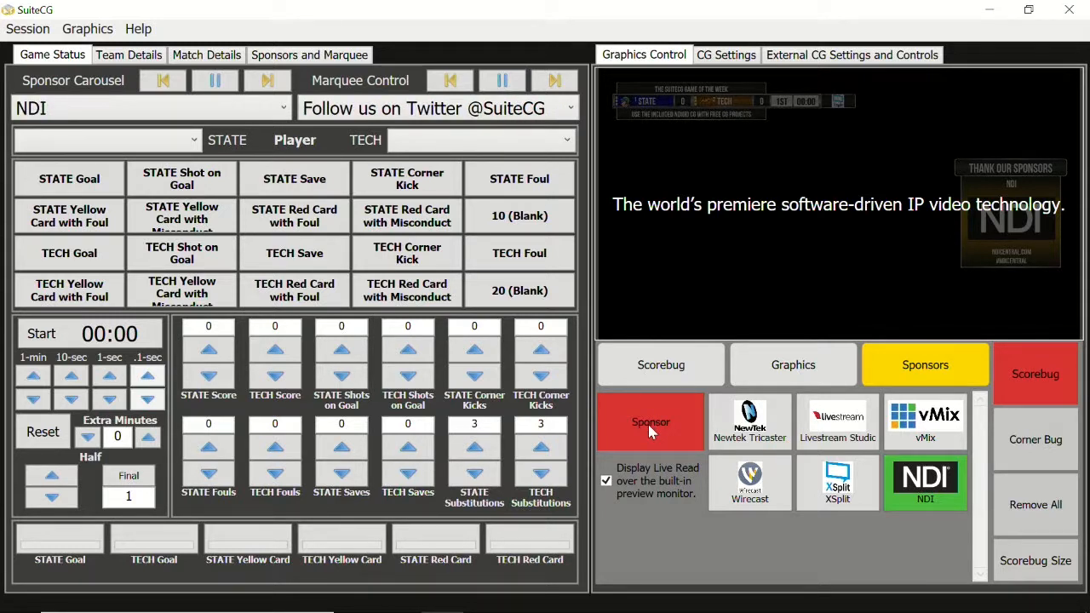
{"action": "left_click", "coordinate": [647, 423]}
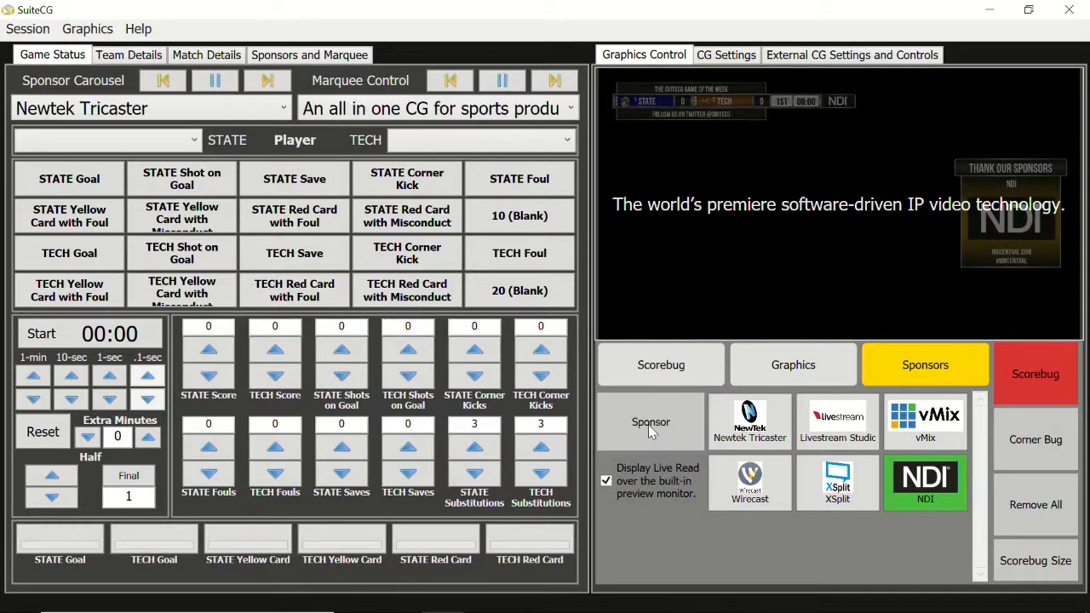